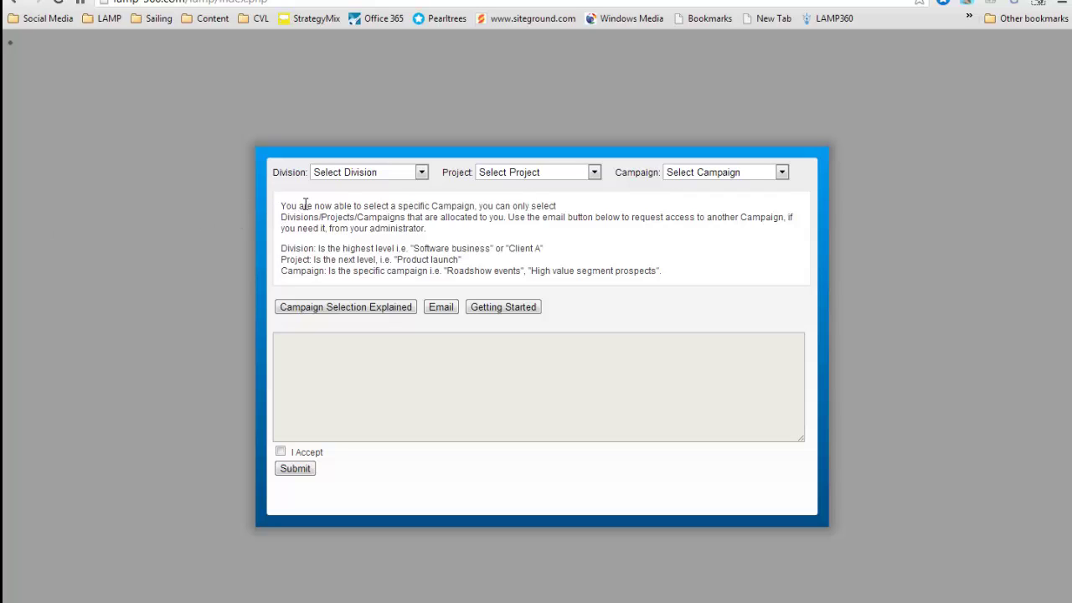
- Choose the Core business division, General new business project and Incoming calls campaign, accept the terms and submit the selection
{"action": "left_click", "coordinate": [337, 177]}
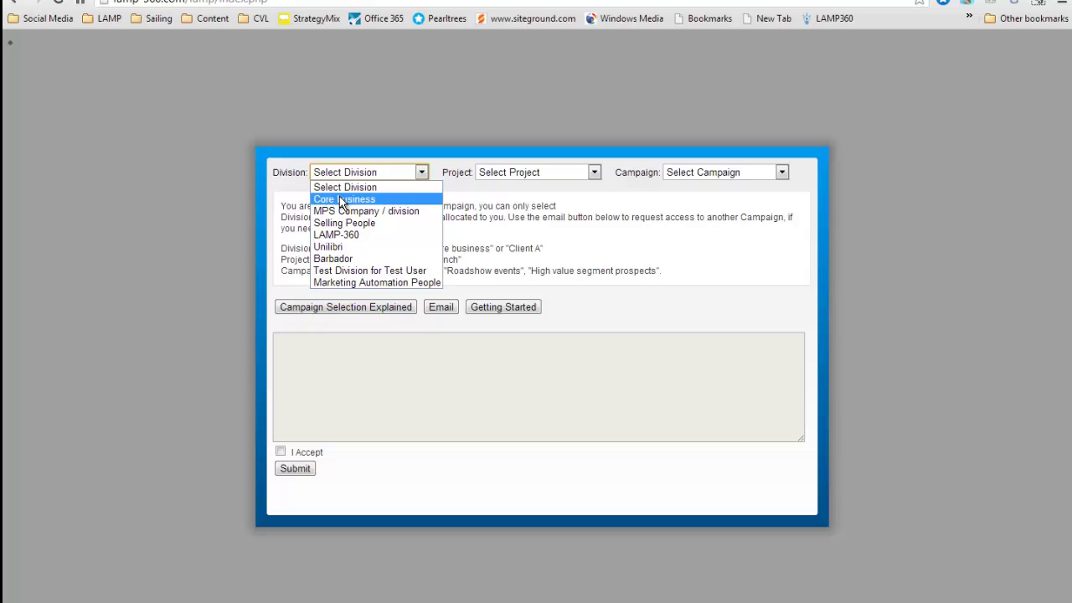
{"action": "left_click", "coordinate": [341, 200]}
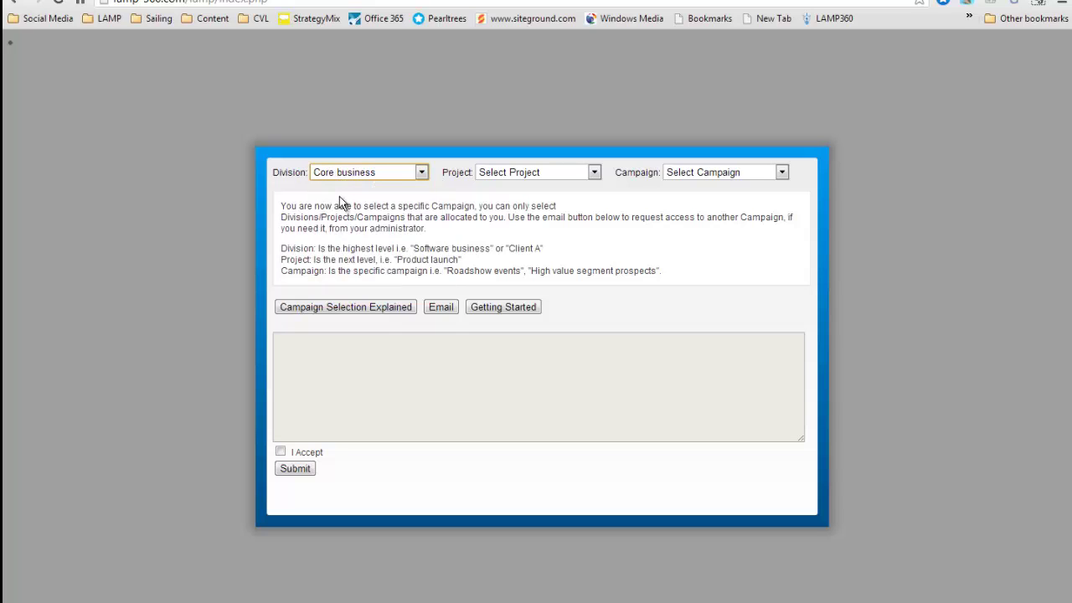
{"action": "left_click", "coordinate": [550, 176]}
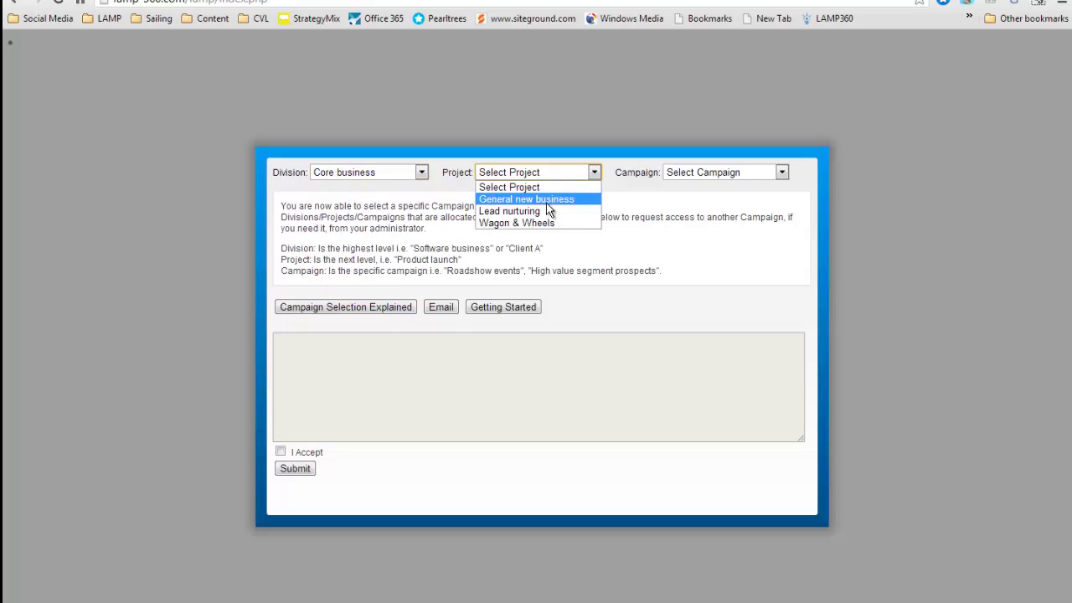
{"action": "left_click", "coordinate": [548, 201]}
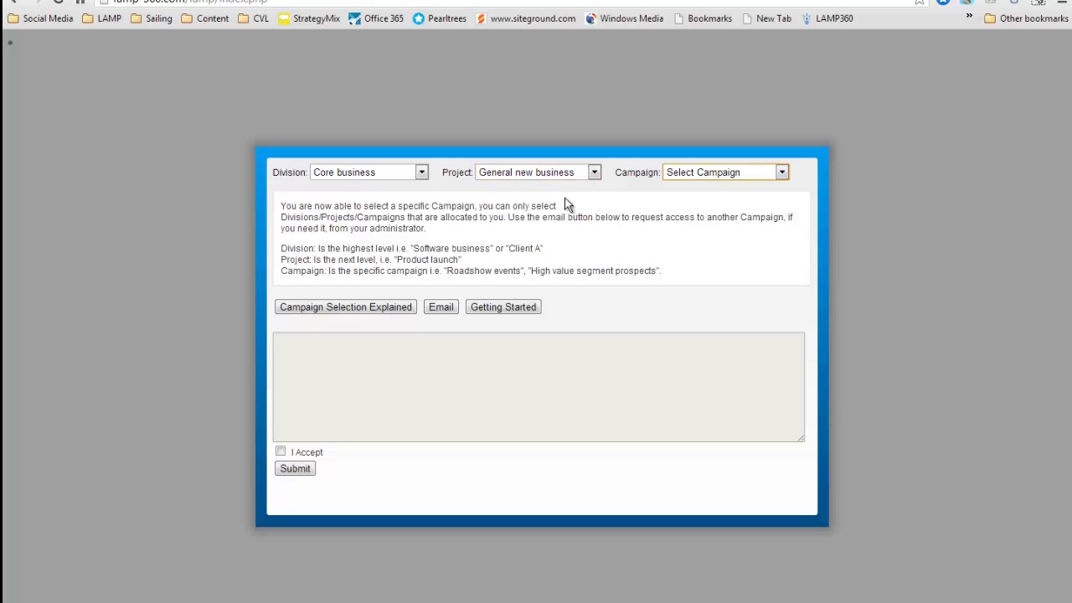
{"action": "left_click", "coordinate": [700, 174]}
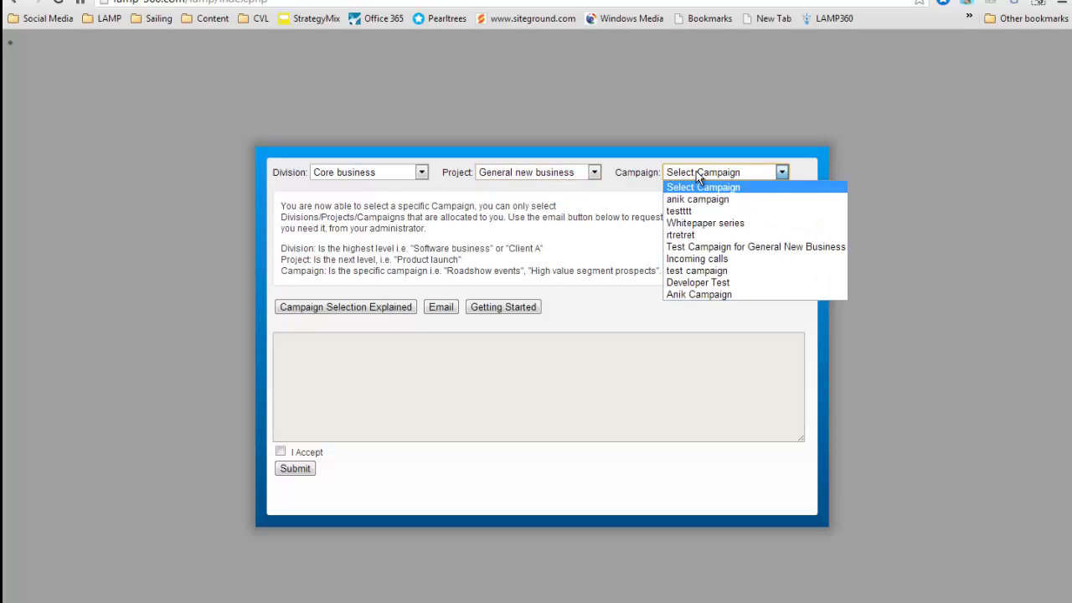
{"action": "left_click", "coordinate": [711, 260]}
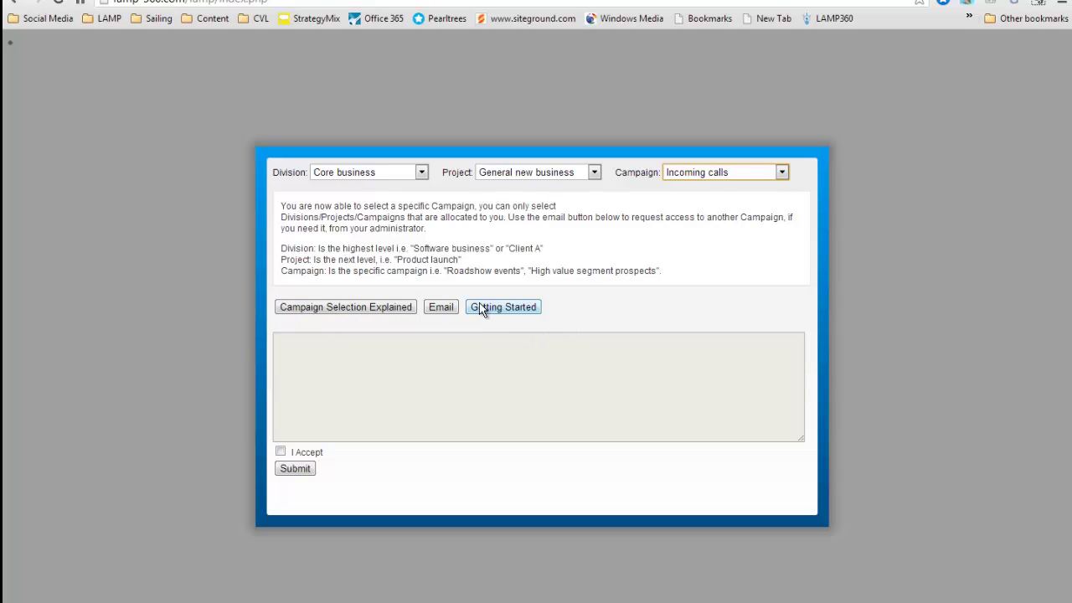
{"action": "left_click", "coordinate": [279, 452]}
{"action": "left_click", "coordinate": [291, 471]}
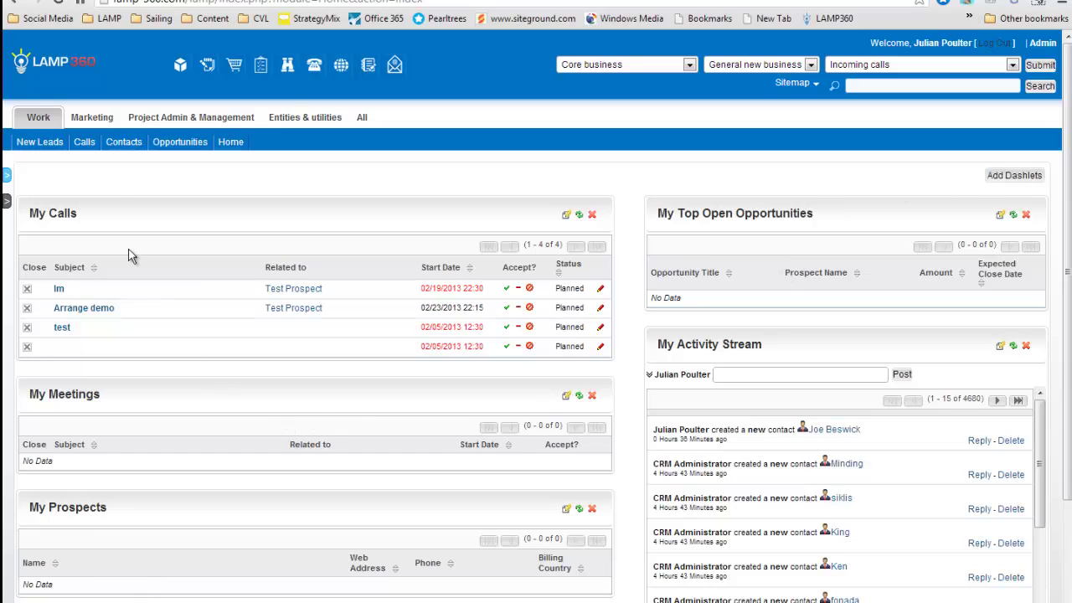
- Open the Test Prospect record from the list of prospects
{"action": "left_click", "coordinate": [303, 123]}
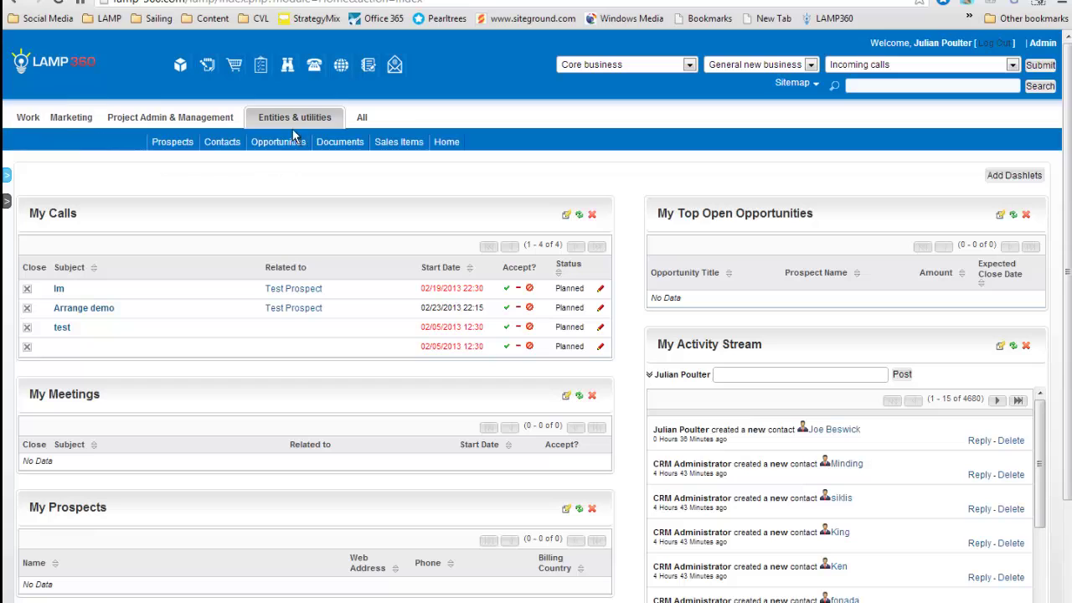
{"action": "left_click", "coordinate": [176, 143]}
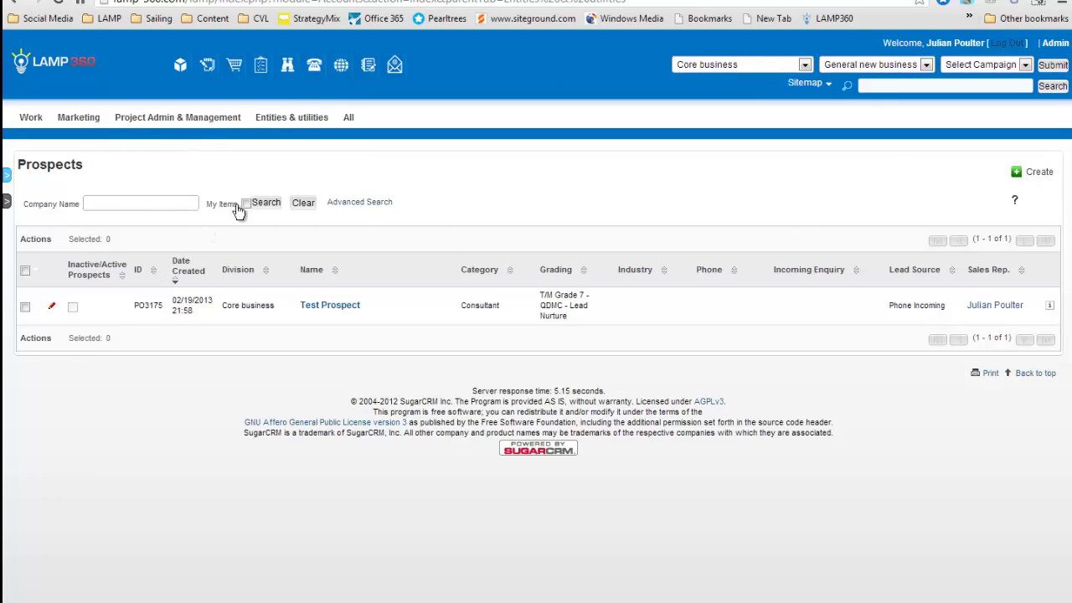
{"action": "left_click", "coordinate": [326, 311]}
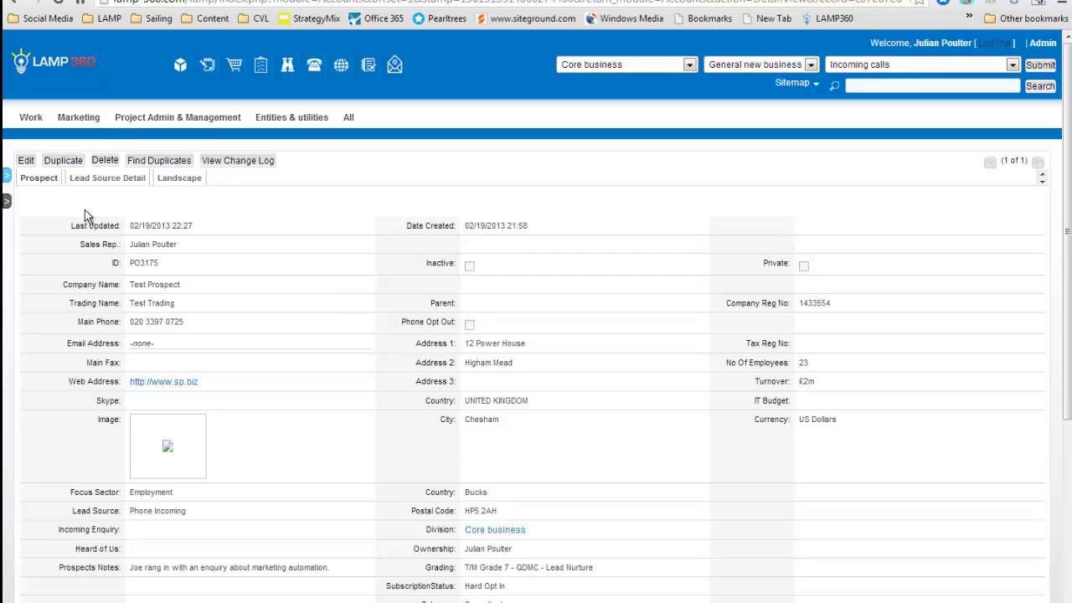
- Review the prospect's details and open its linked Marketing Manager contact
{"action": "scroll", "coordinate": [297, 239], "scroll_direction": "down", "scroll_amount": 2}
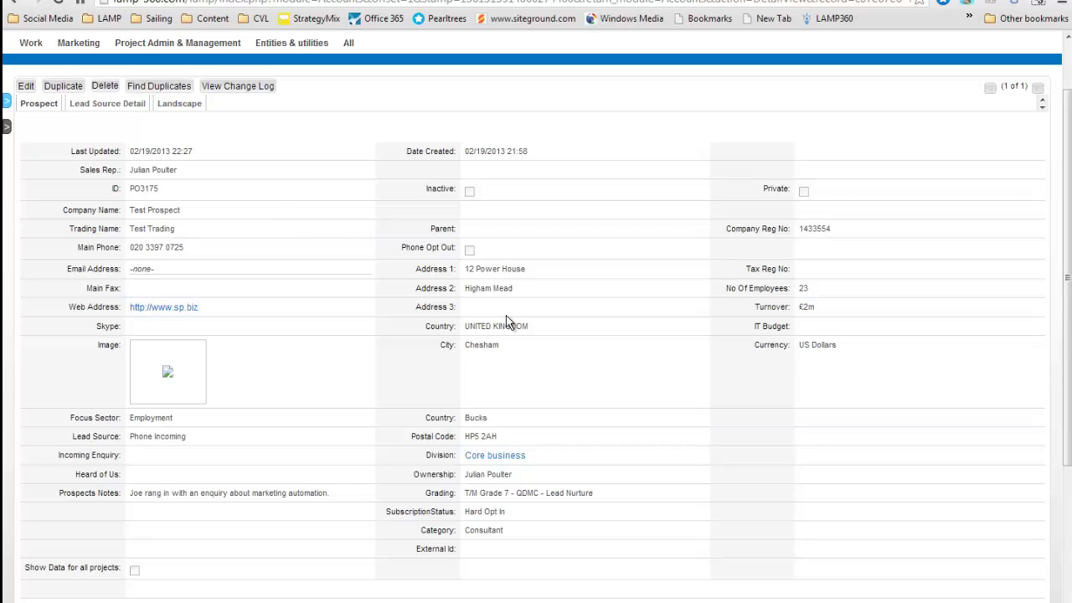
{"action": "scroll", "coordinate": [506, 323], "scroll_direction": "down", "scroll_amount": 6}
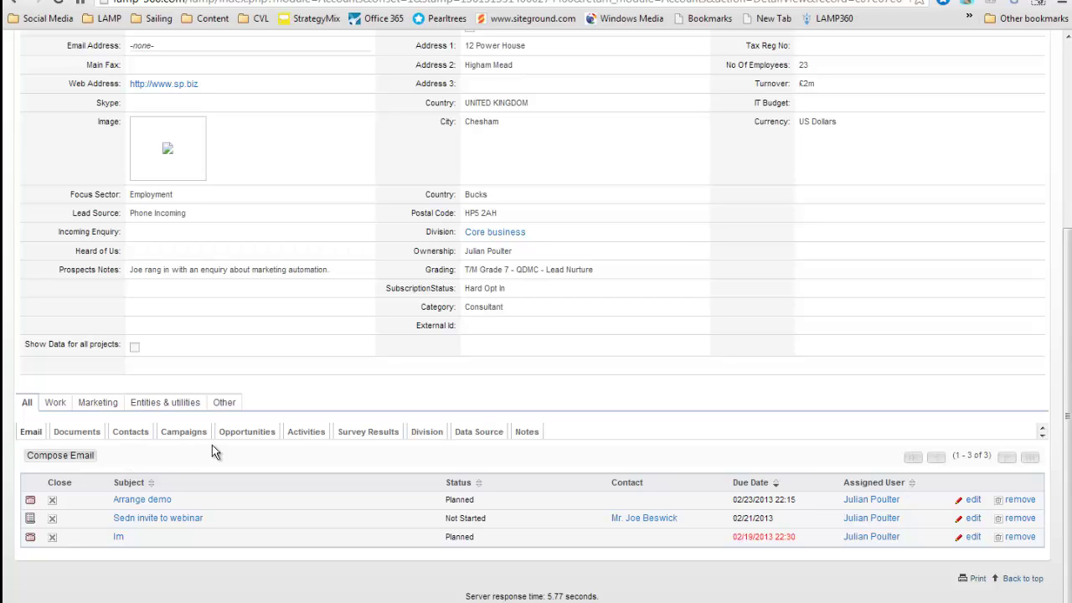
{"action": "left_click", "coordinate": [130, 437]}
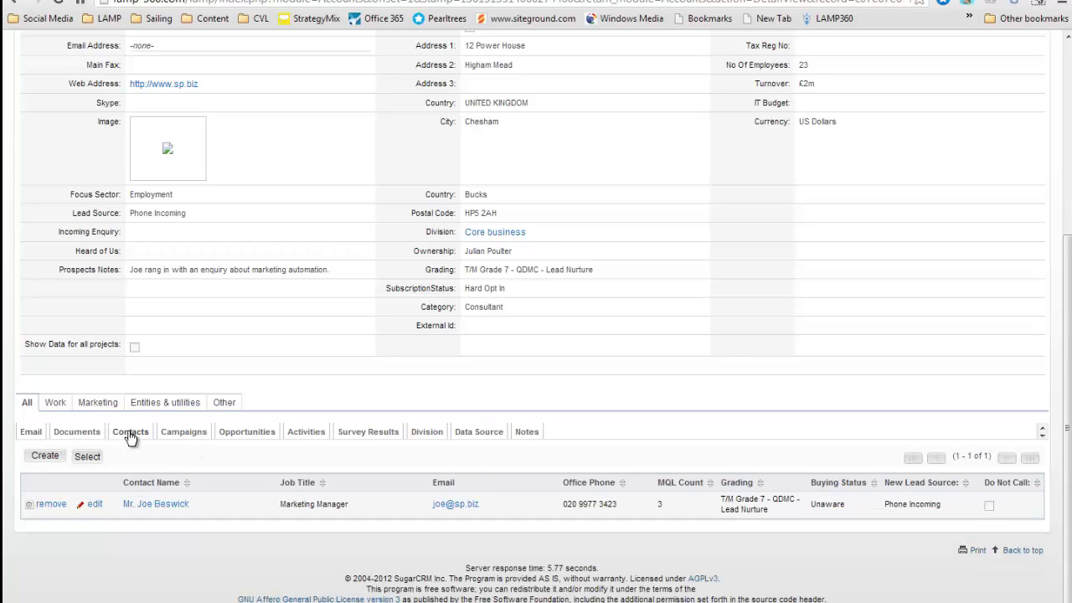
{"action": "left_click", "coordinate": [144, 508]}
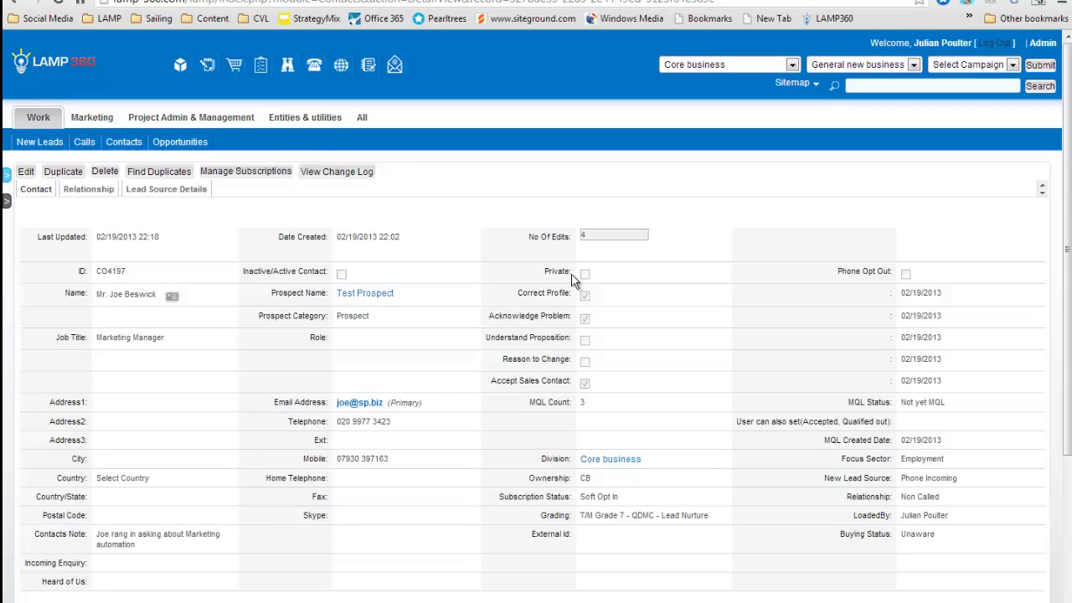
- Review the contact's details and open the contact record for editing
{"action": "scroll", "coordinate": [239, 544], "scroll_direction": "down", "scroll_amount": 2}
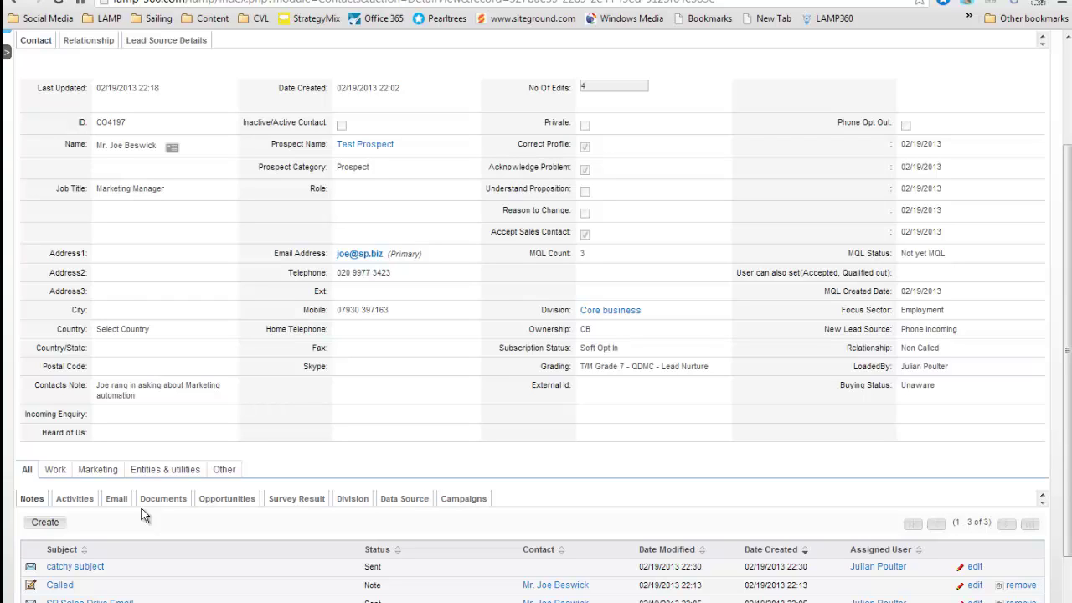
{"action": "scroll", "coordinate": [240, 432], "scroll_direction": "up", "scroll_amount": 1}
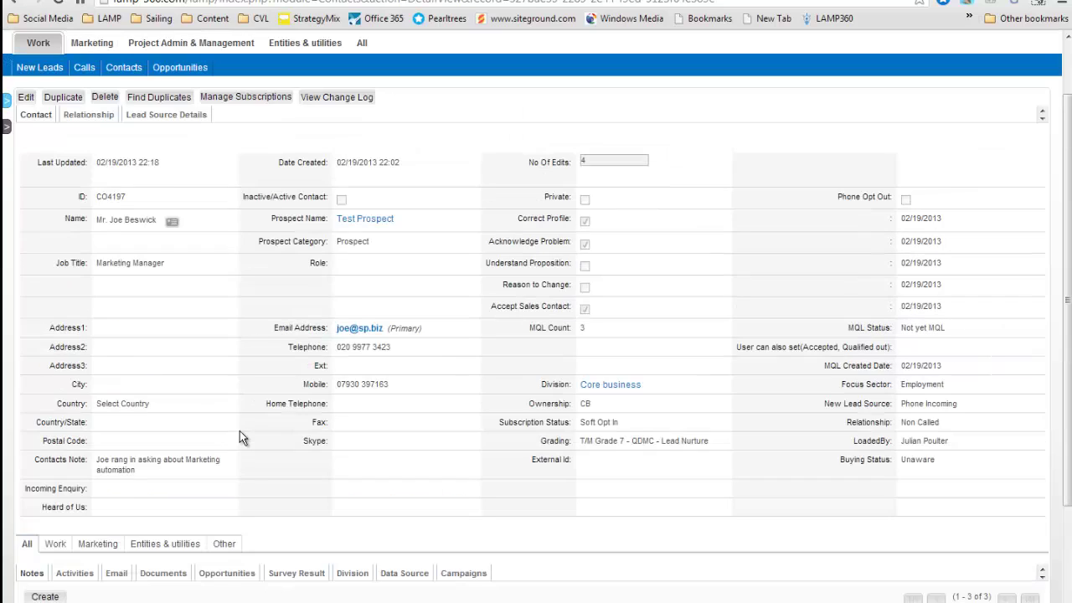
{"action": "left_click", "coordinate": [26, 99]}
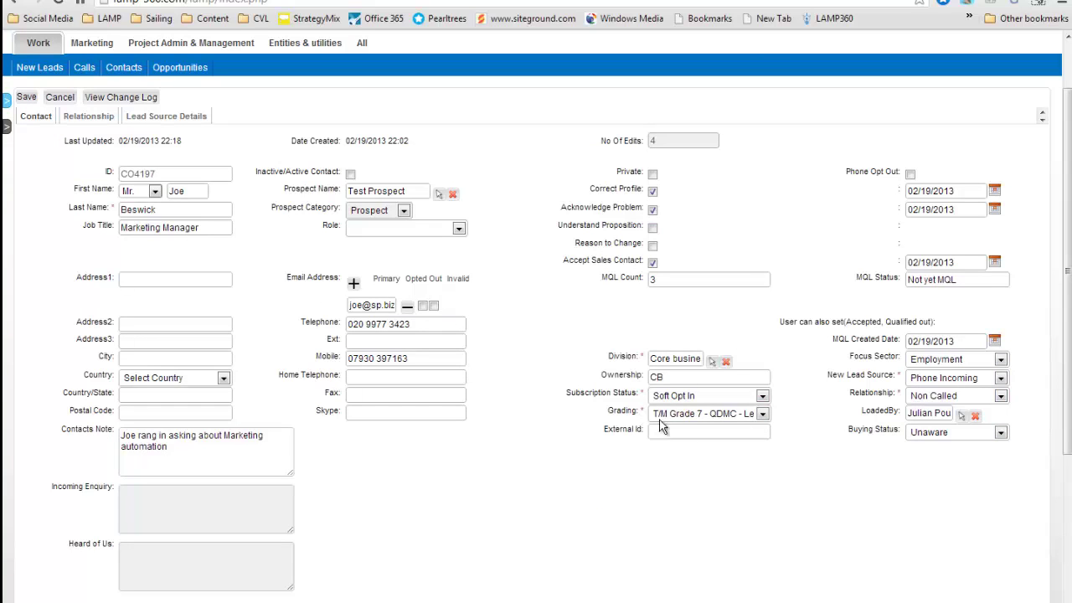
{"action": "left_click", "coordinate": [693, 411]}
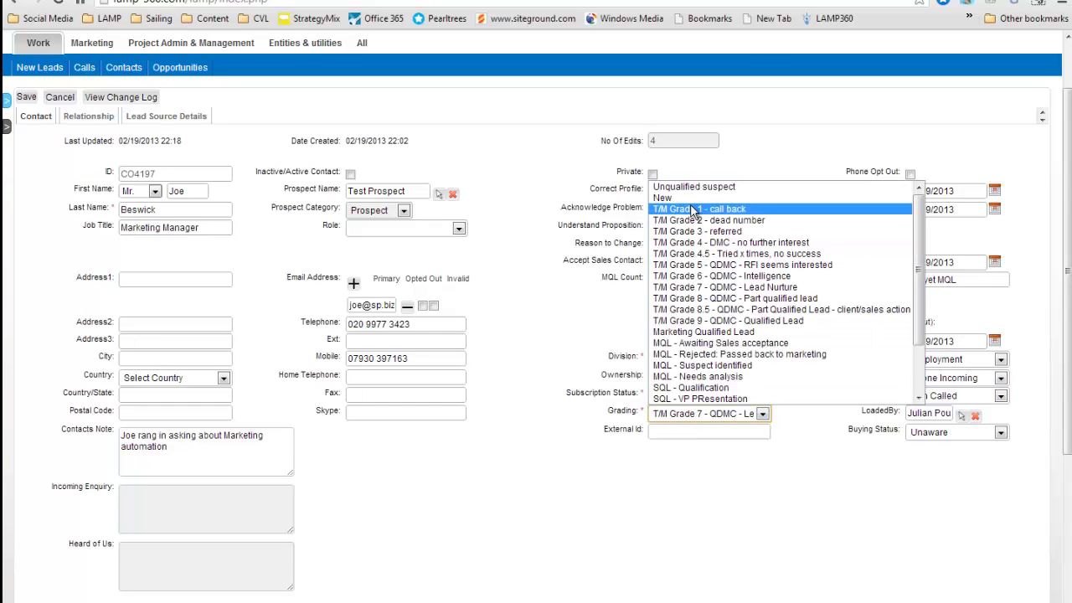
{"action": "left_click", "coordinate": [698, 312]}
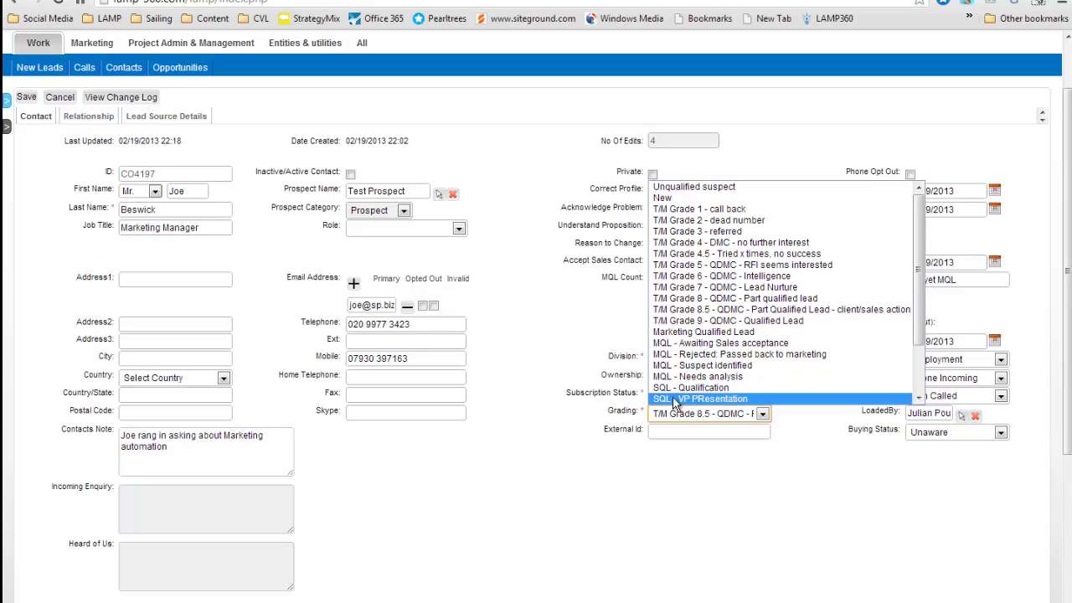
{"action": "left_click", "coordinate": [581, 333]}
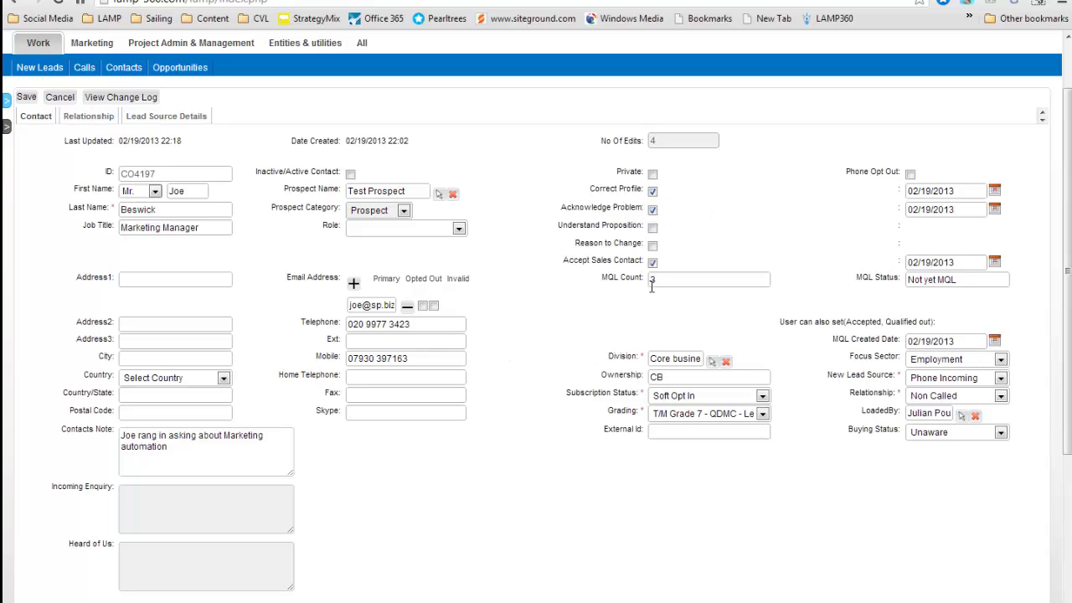
- Mark Understand Proposition and Reason to Change as met for the contact and save the record
{"action": "left_click", "coordinate": [652, 228]}
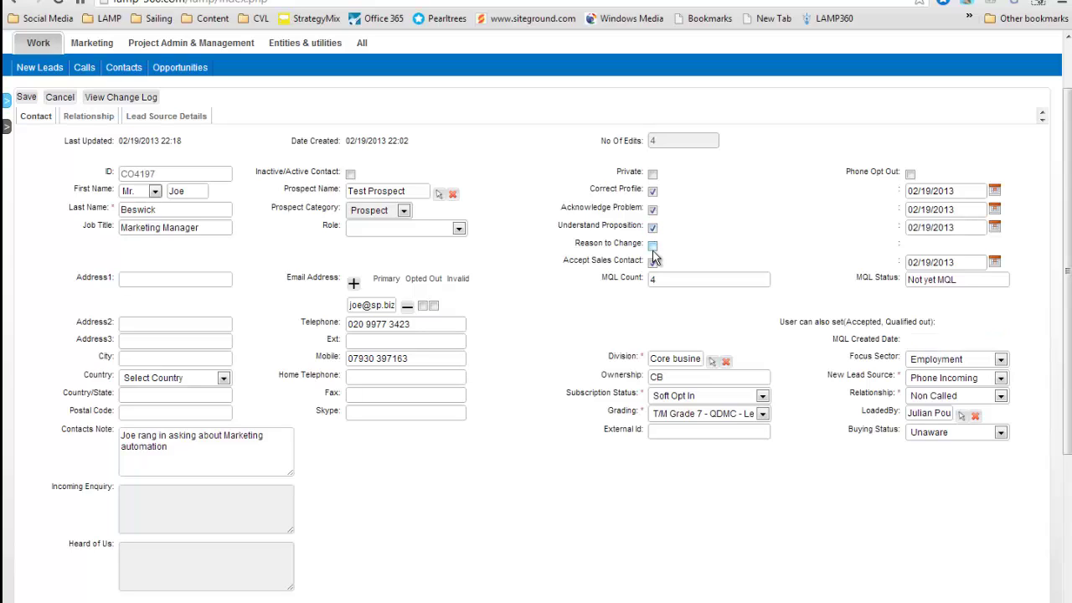
{"action": "left_click", "coordinate": [652, 246]}
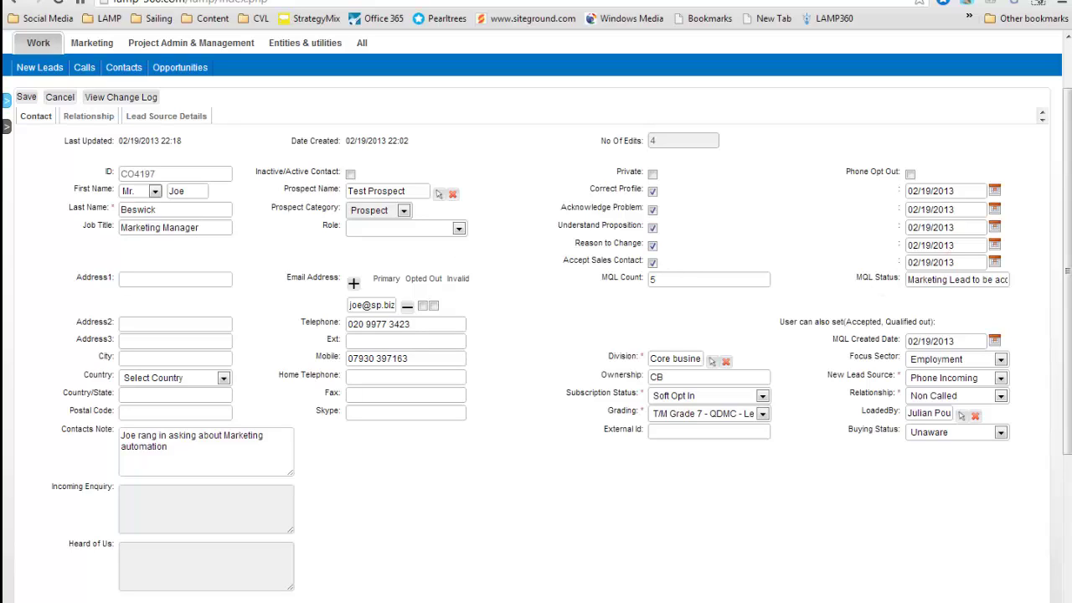
{"action": "triple_click", "coordinate": [929, 280]}
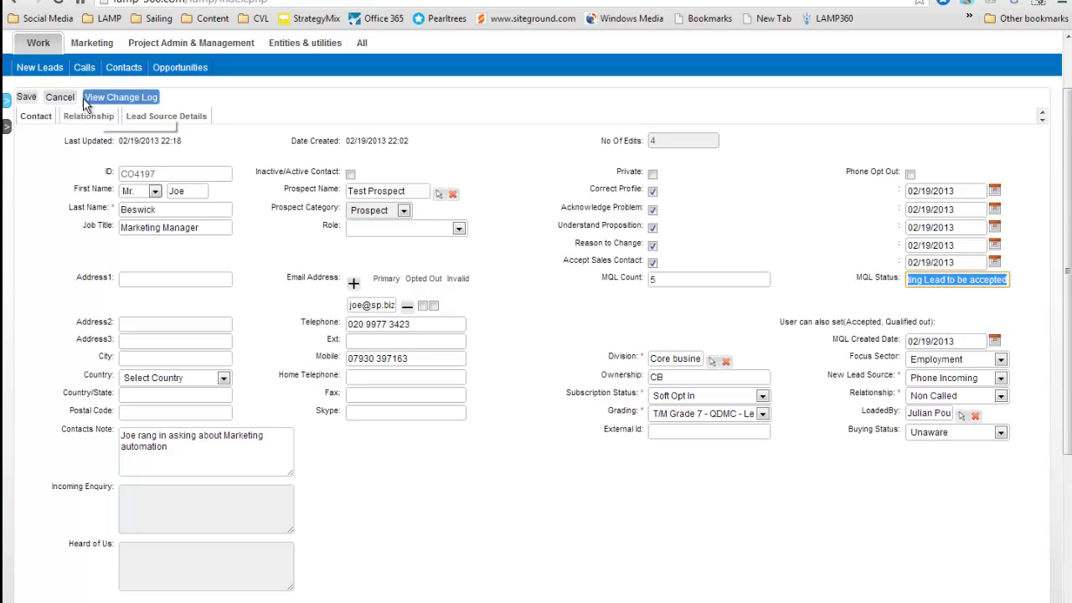
{"action": "left_click", "coordinate": [24, 99]}
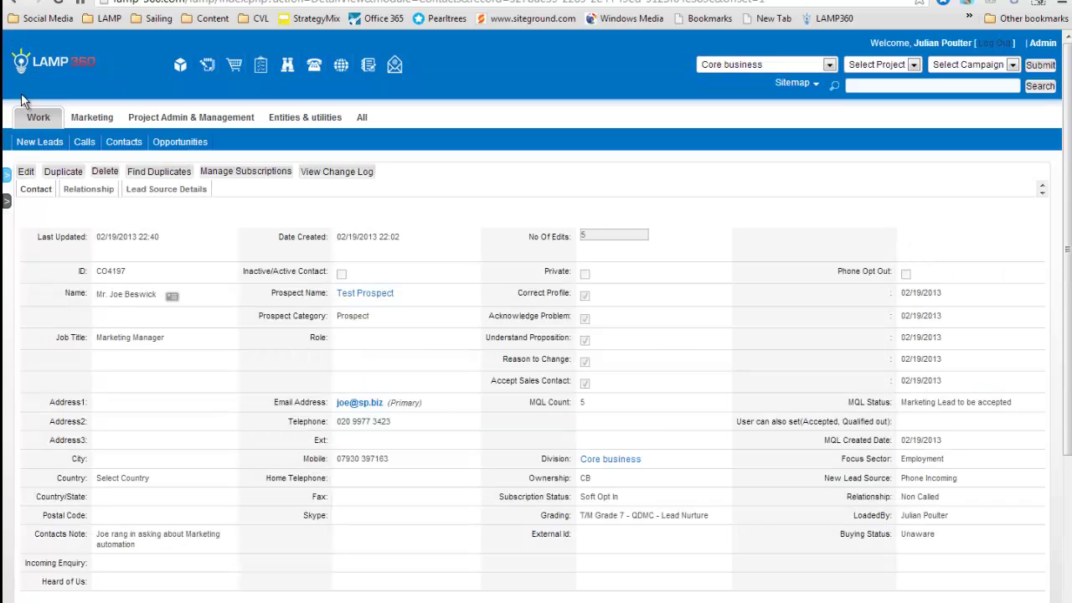
- Find the opportunity linked to the saved contact and open it for editing
{"action": "scroll", "coordinate": [373, 256], "scroll_direction": "down", "scroll_amount": 3}
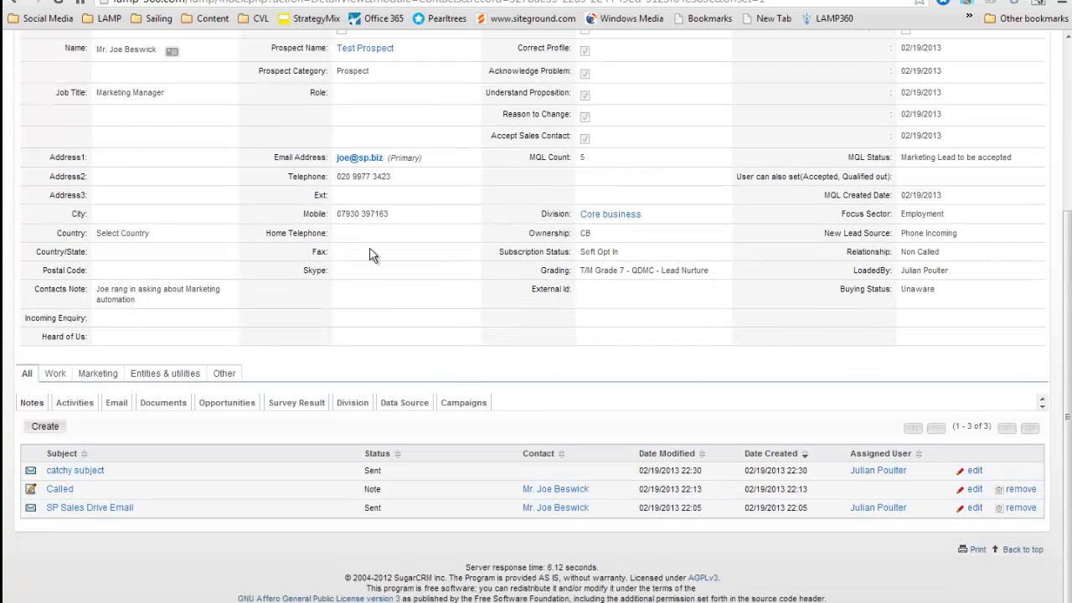
{"action": "left_click", "coordinate": [227, 403]}
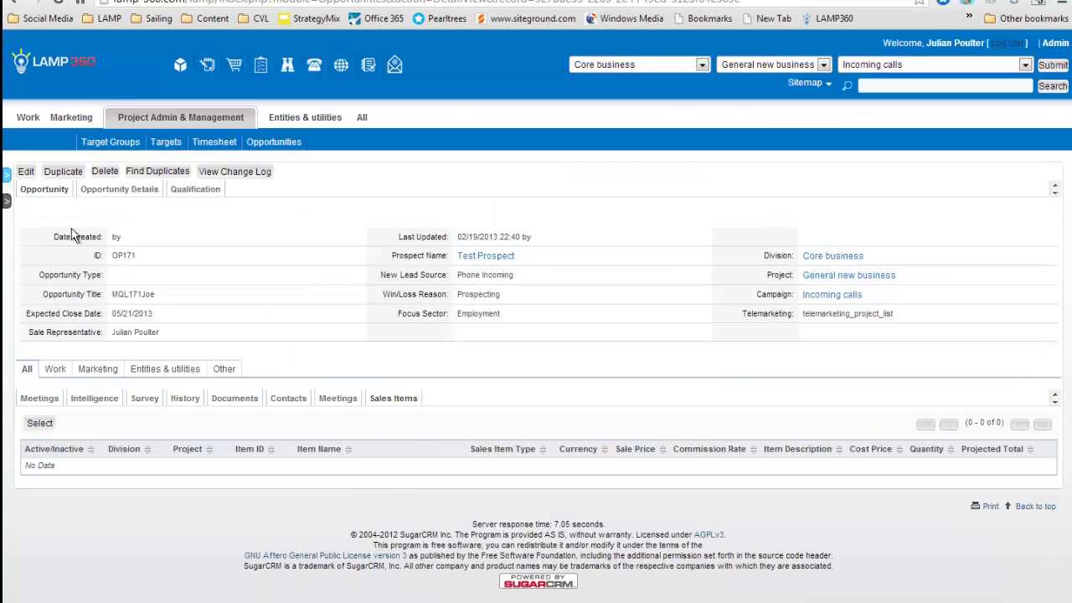
{"action": "left_click", "coordinate": [28, 172]}
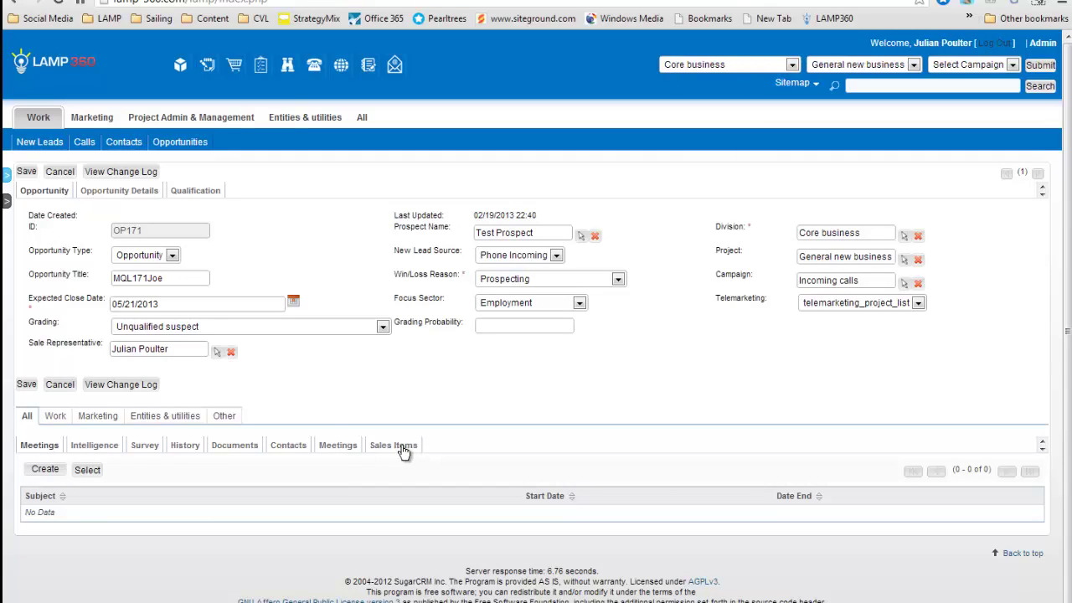
- Set the opportunity's grading to Marketing Qualified Lead
{"action": "left_click", "coordinate": [172, 328]}
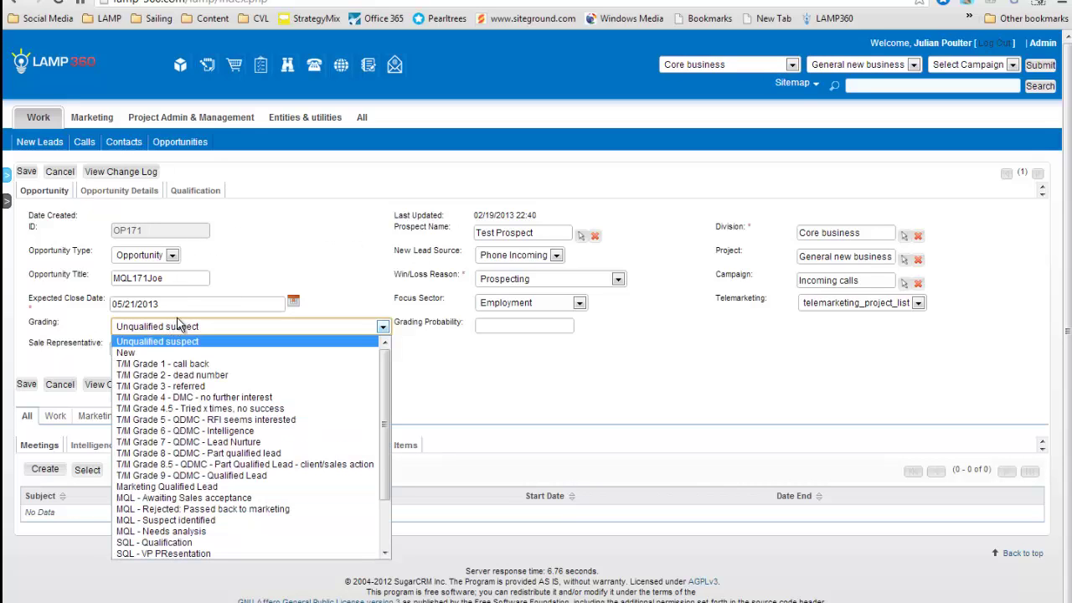
{"action": "left_click", "coordinate": [180, 497]}
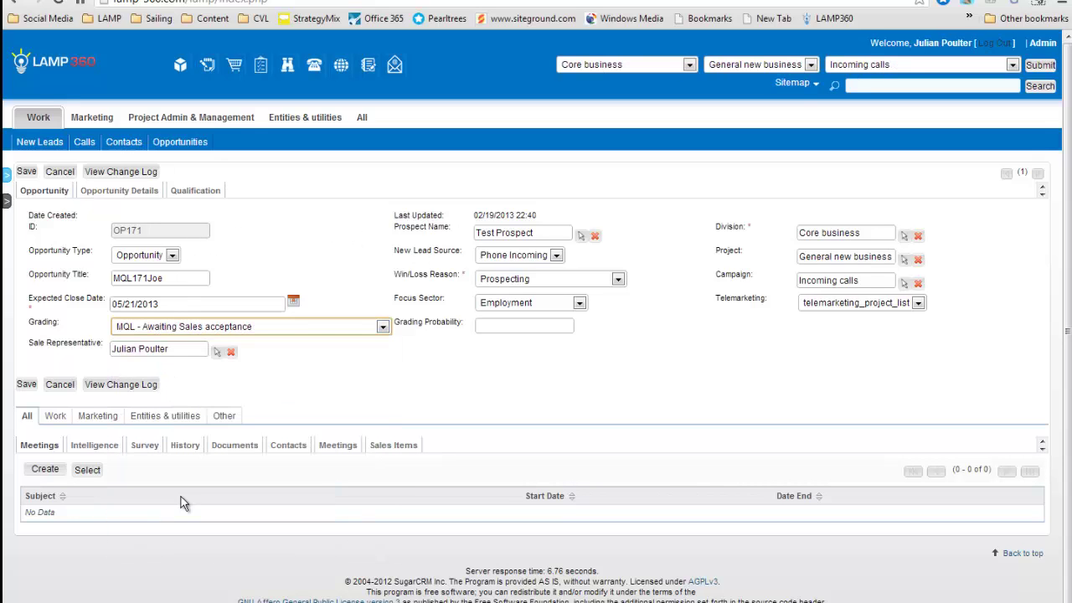
{"action": "left_click", "coordinate": [141, 327]}
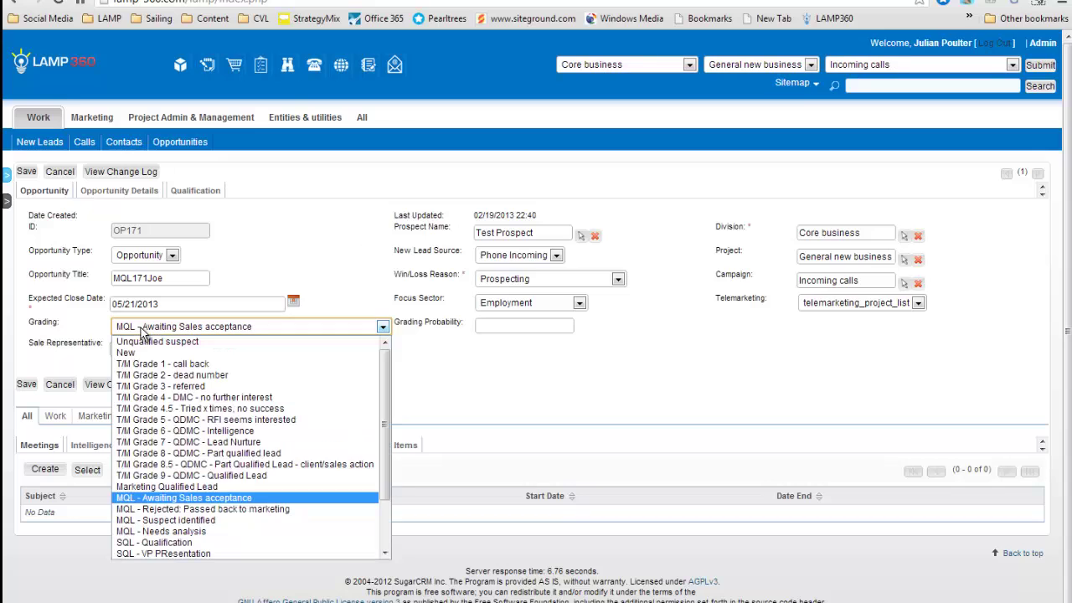
{"action": "left_click", "coordinate": [157, 487]}
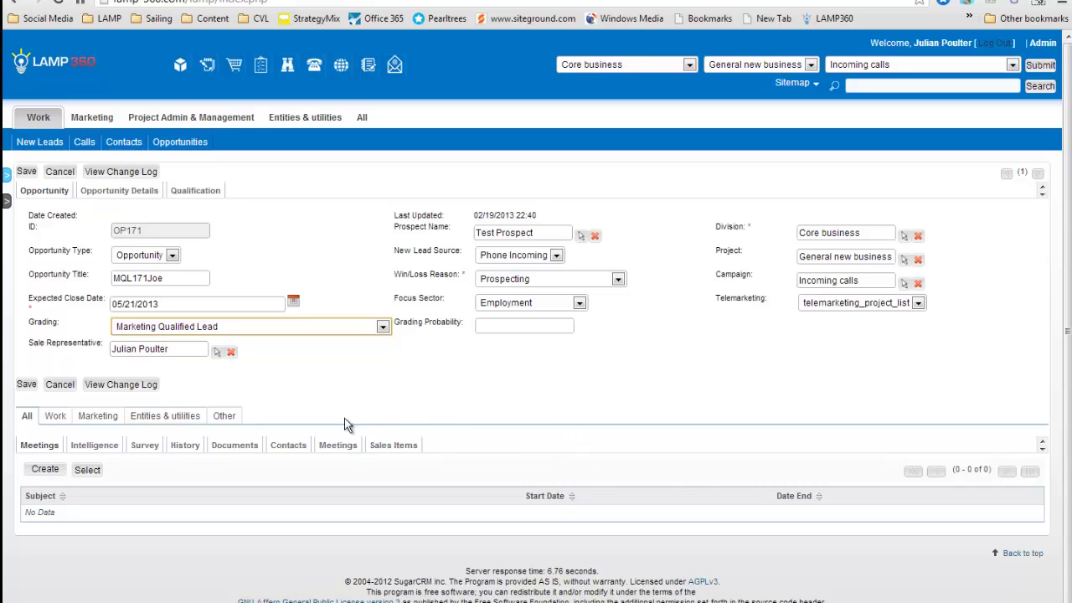
- Review the opportunity's detail and qualification fields, and save the opportunity
{"action": "left_click", "coordinate": [124, 191]}
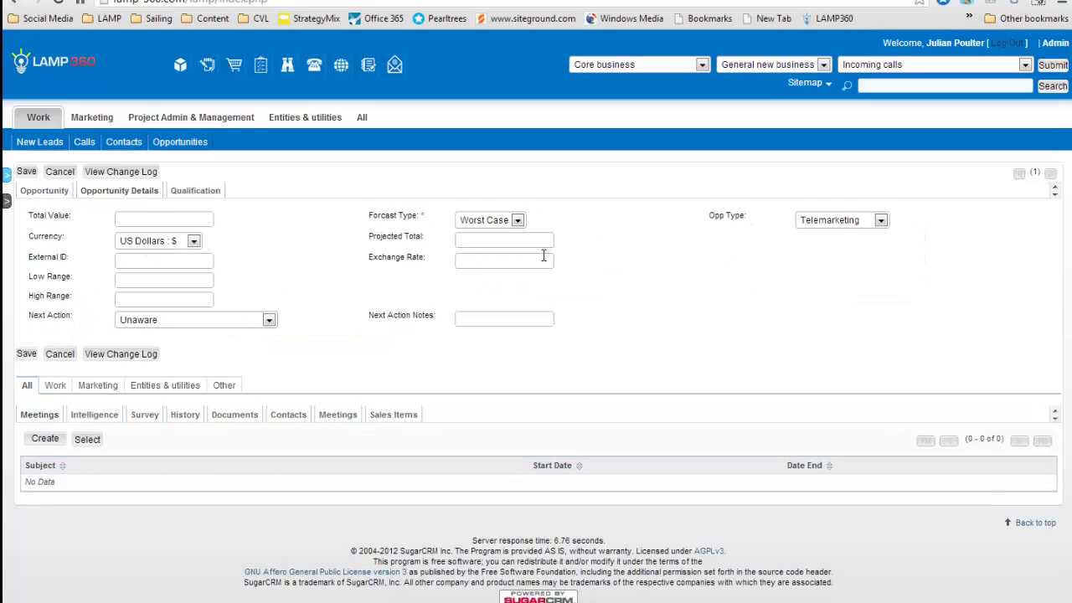
{"action": "left_click", "coordinate": [186, 193]}
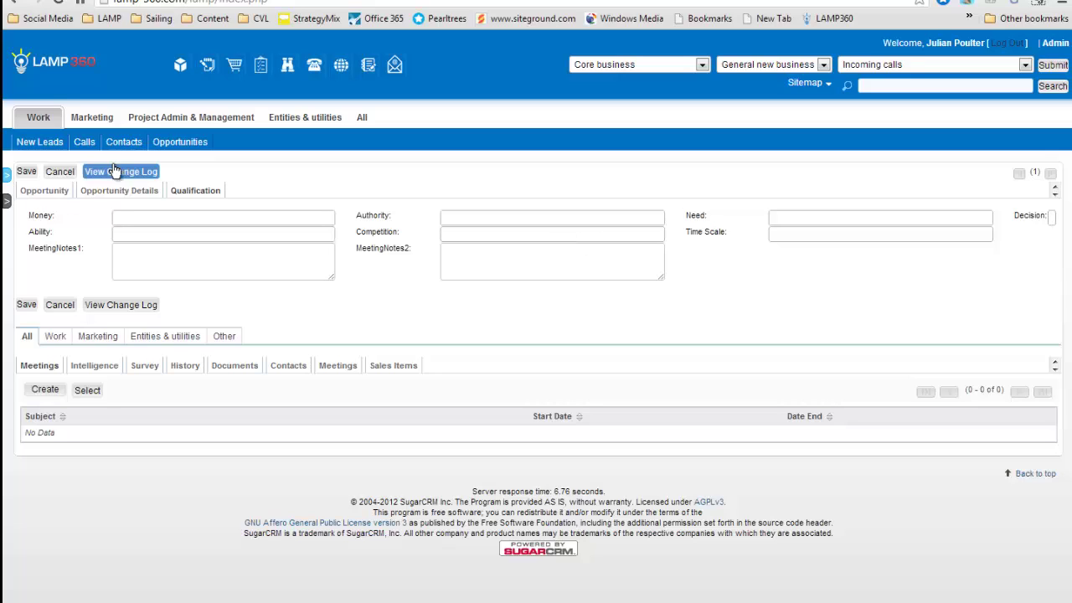
{"action": "left_click", "coordinate": [23, 174]}
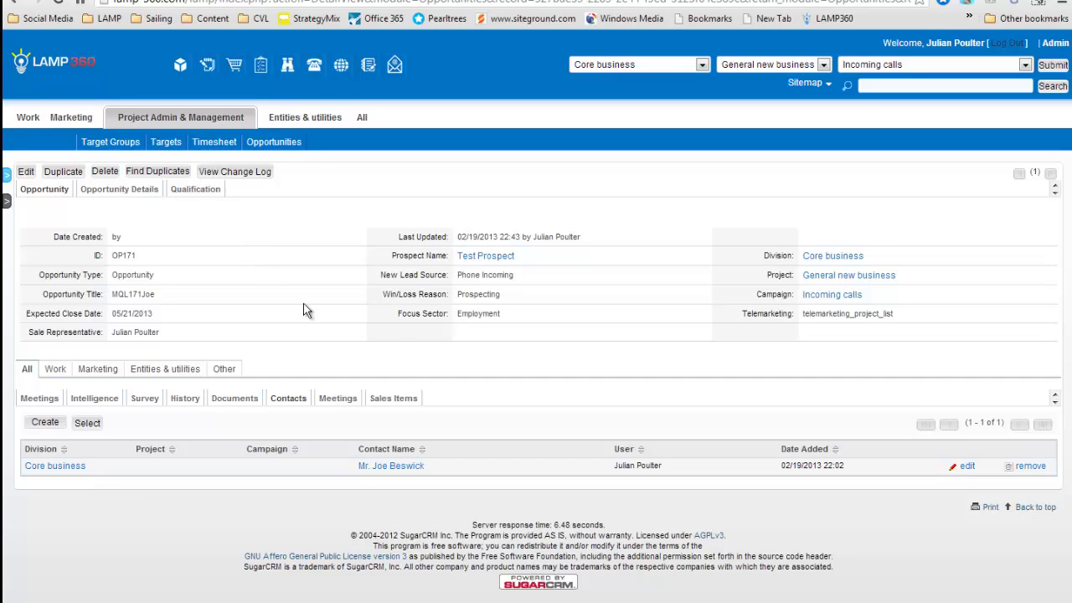
- Show the modules available under Entities & utilities
{"action": "left_click", "coordinate": [318, 122]}
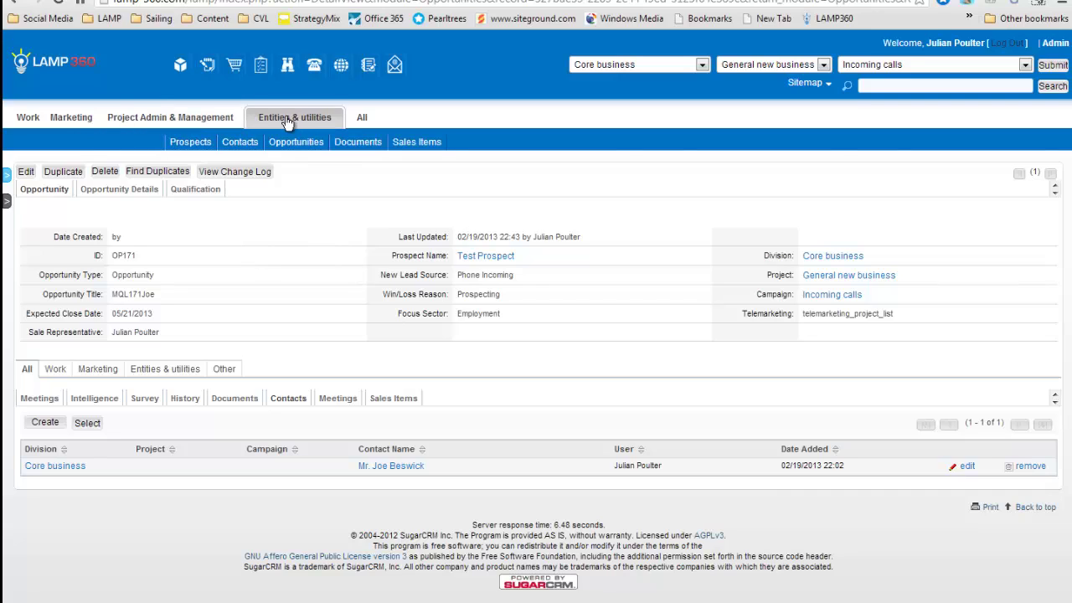